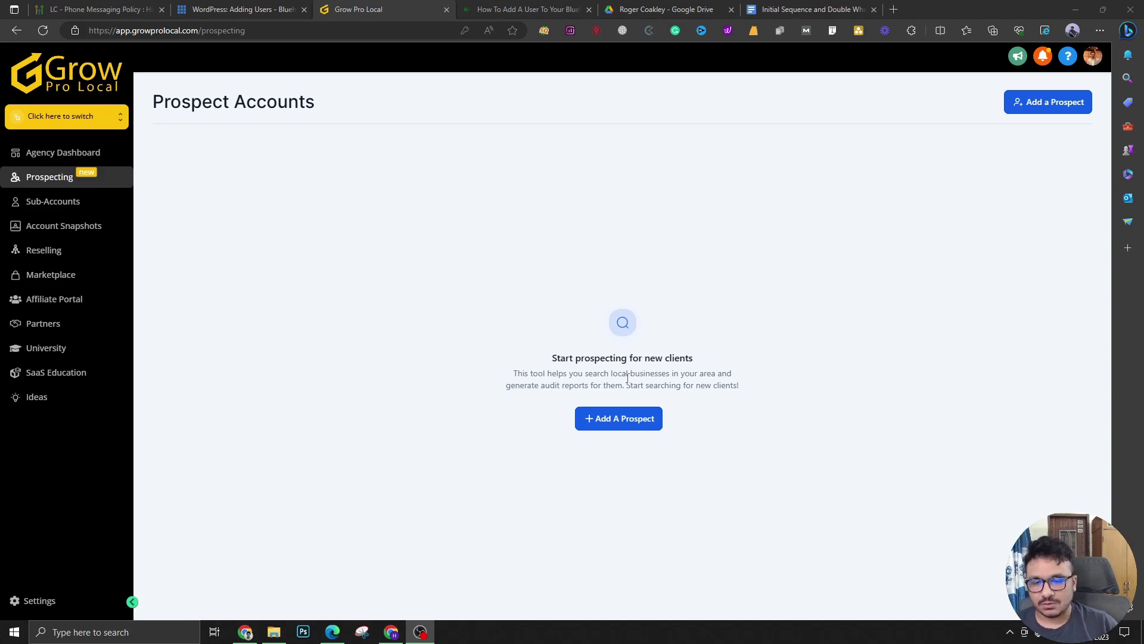
# Search for 'painters and decorators in birmingham' near Birmingham, UK and review the rated results.
pyautogui.click(1044, 113)
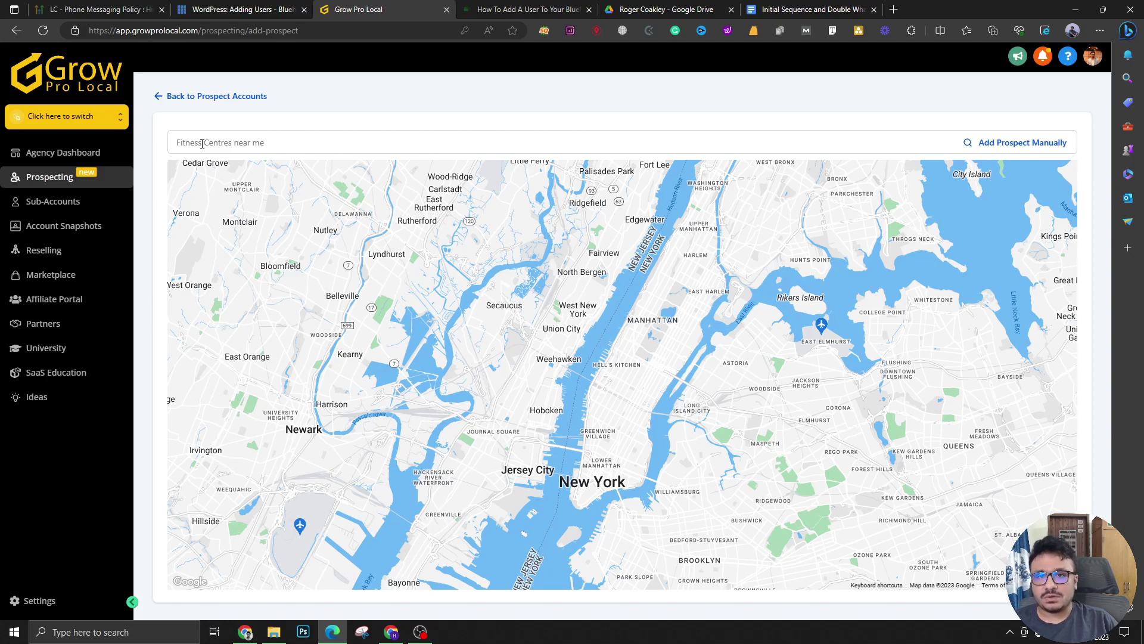
pyautogui.click(181, 143)
pyautogui.write('painters a')
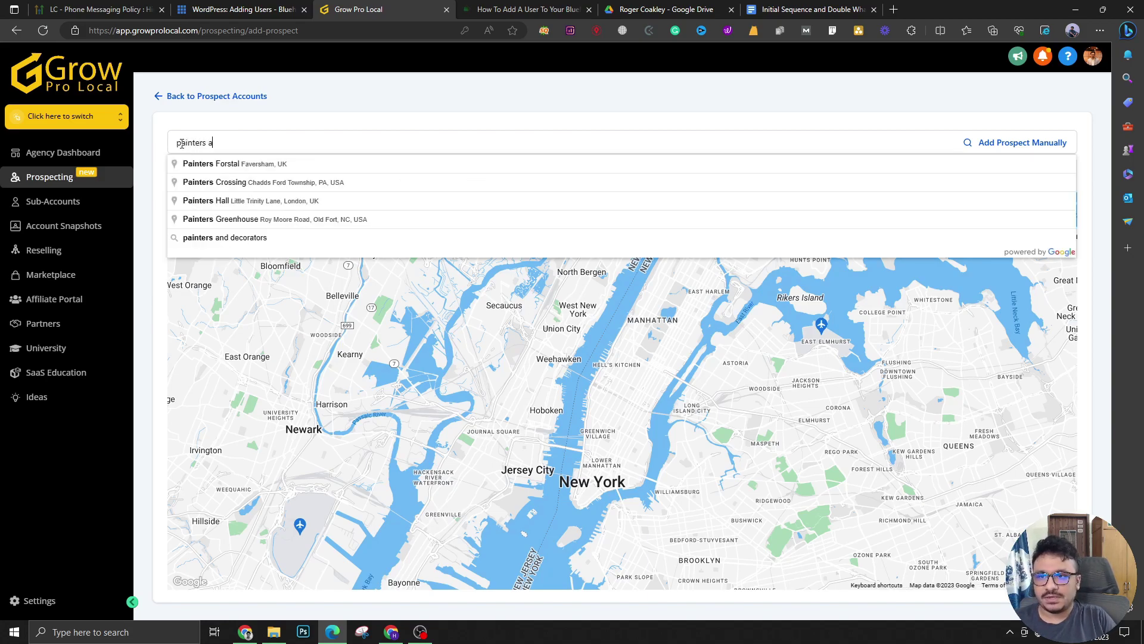
pyautogui.write('nd decora')
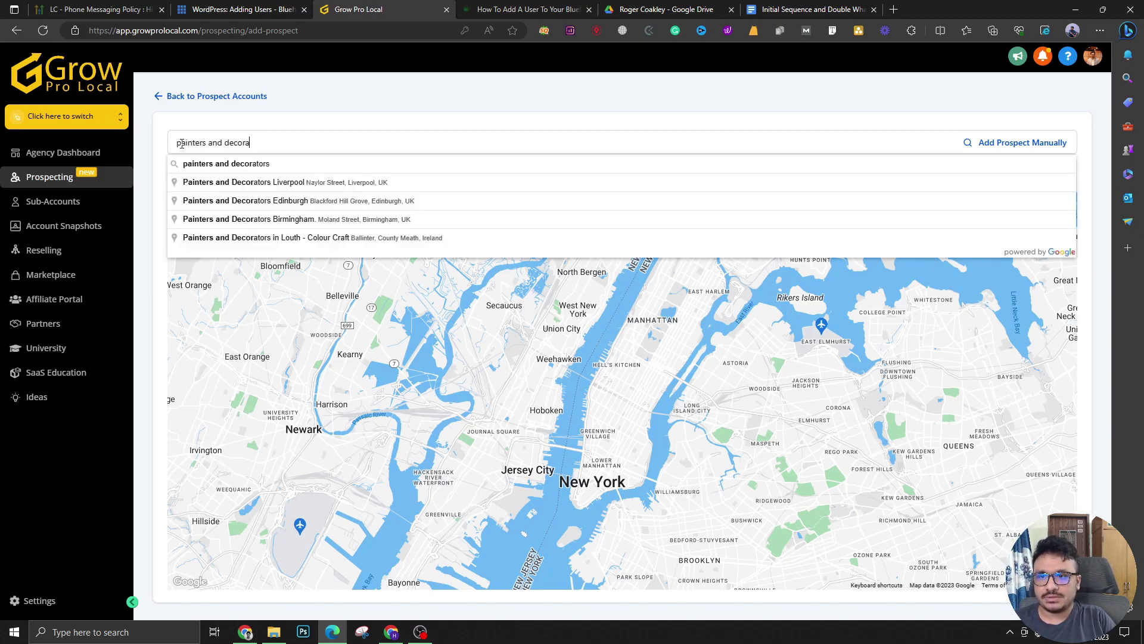
pyautogui.write('tors i')
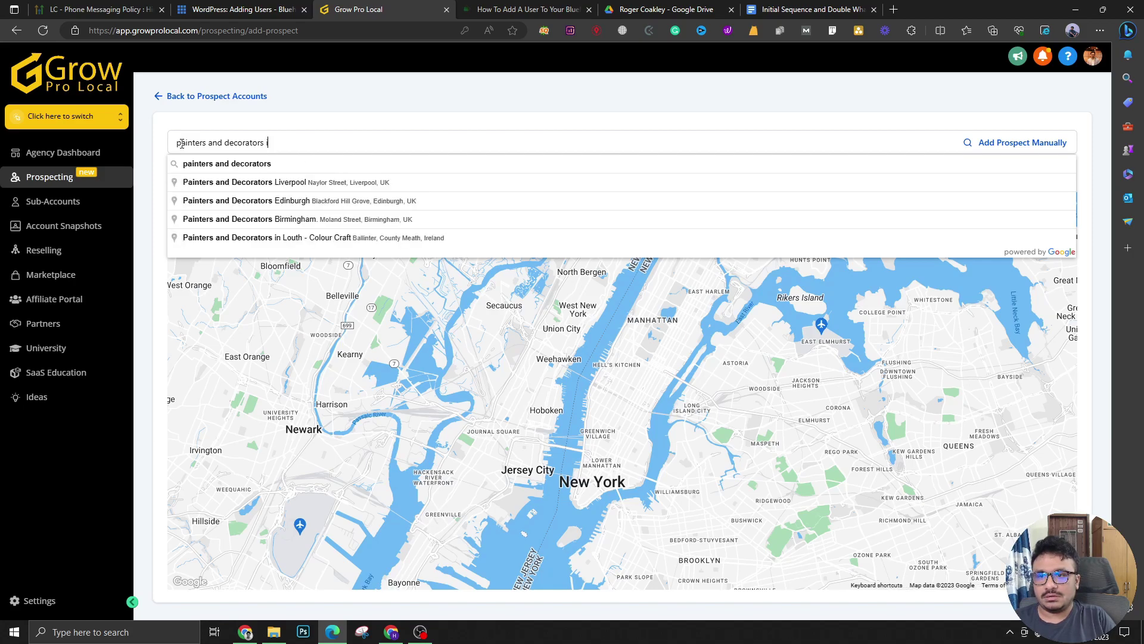
pyautogui.write('n birmingha')
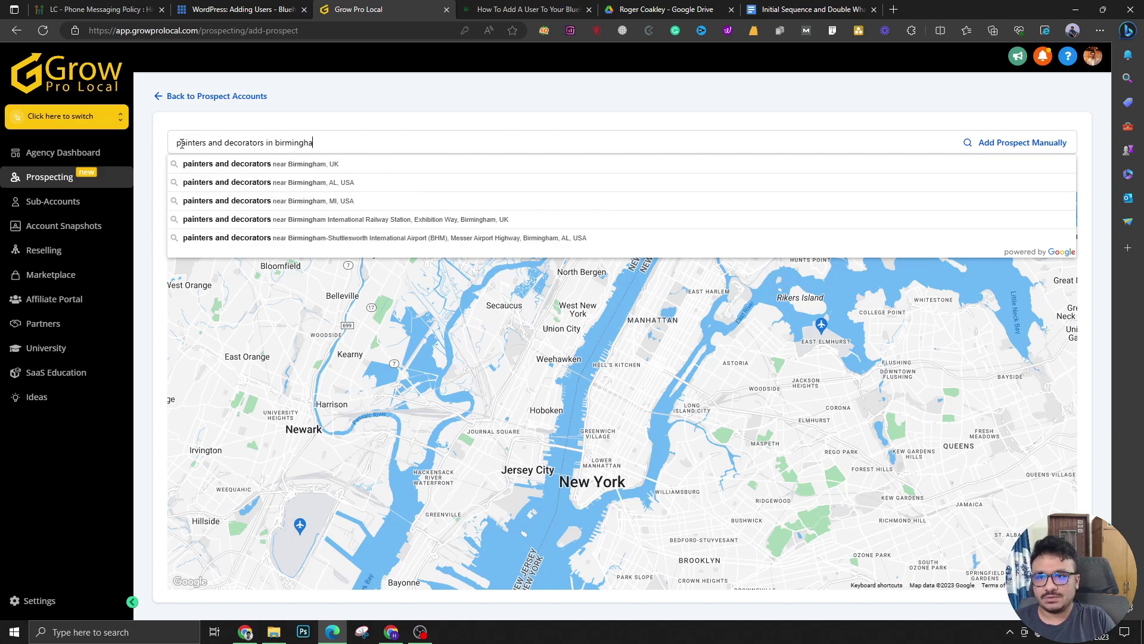
pyautogui.write('m')
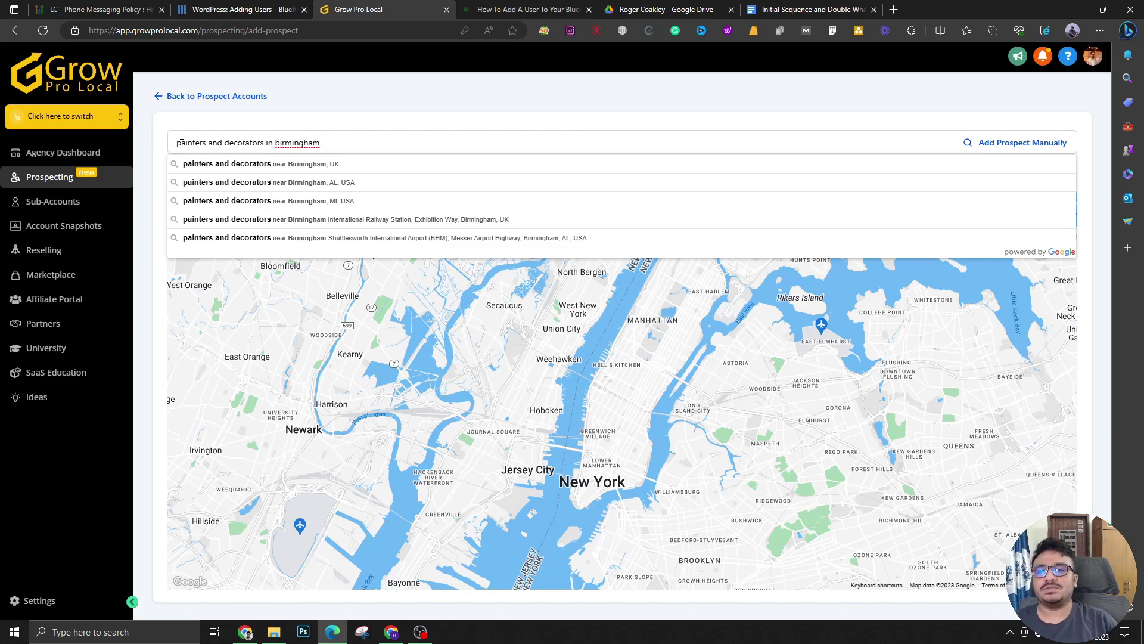
pyautogui.click(278, 172)
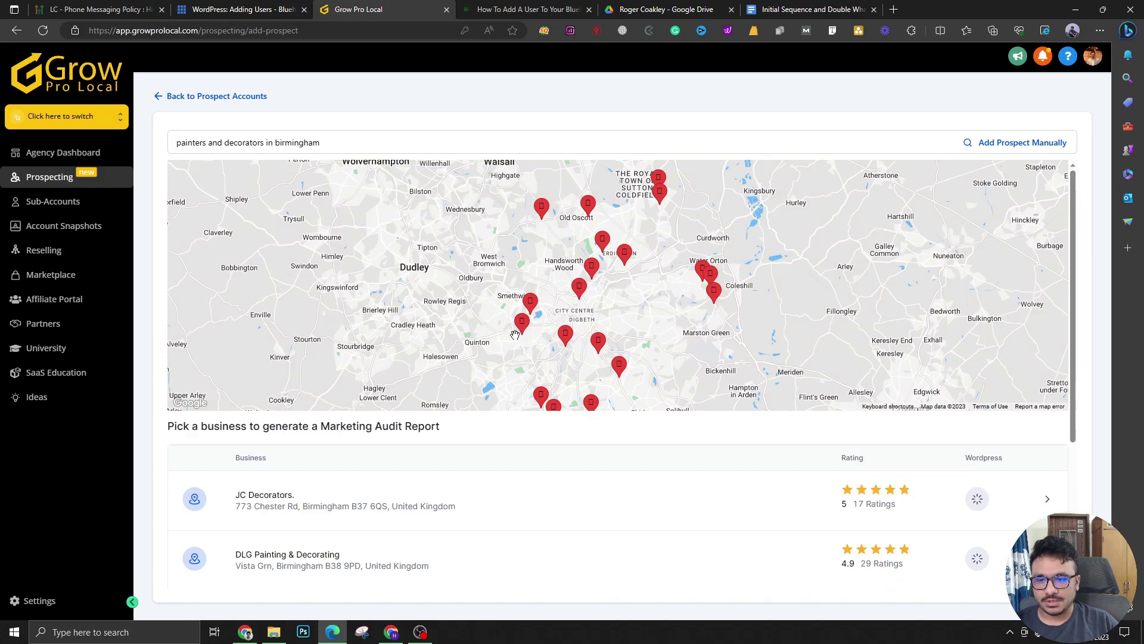
pyautogui.scroll(-4, 452, 411)
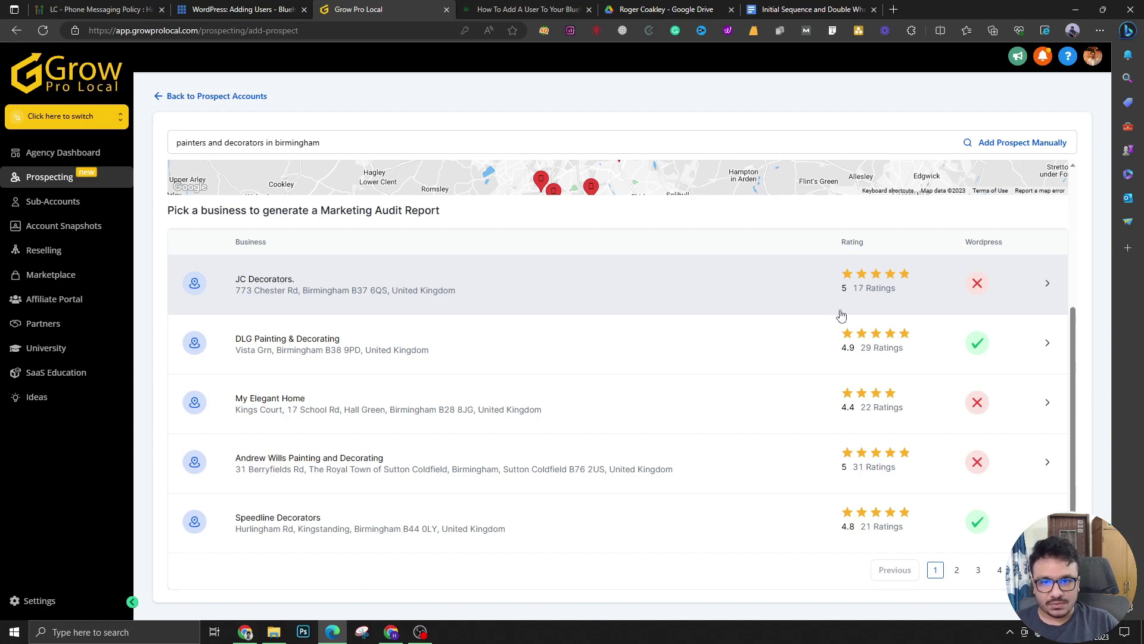
# Scroll through the list of Birmingham decorator results.
pyautogui.scroll(3, 841, 316)
pyautogui.scroll(-3, 840, 315)
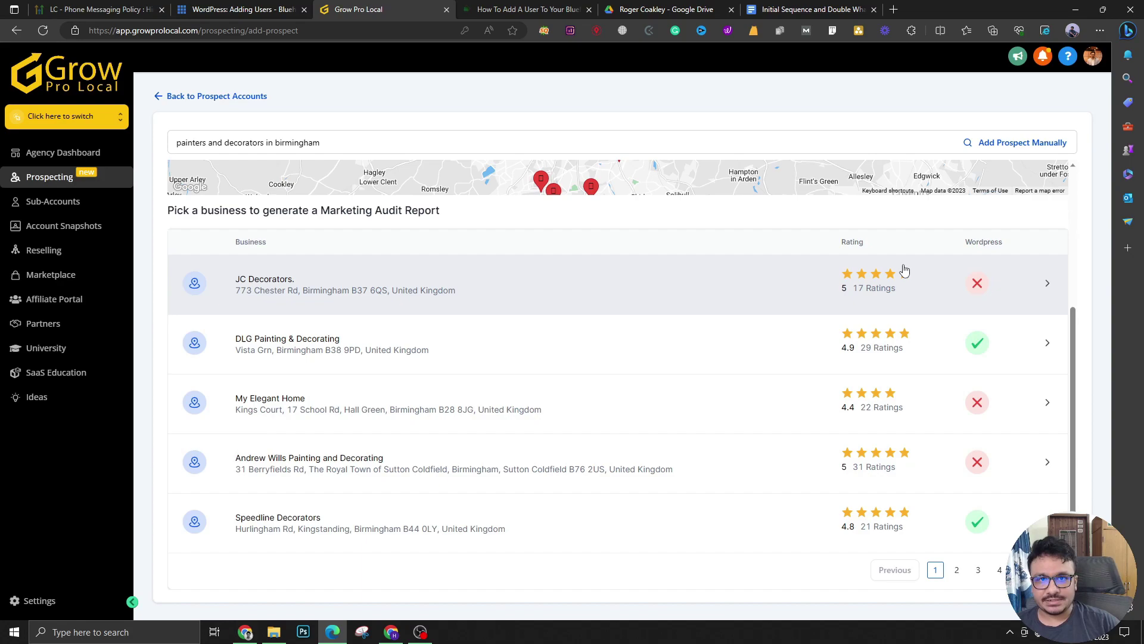
# Open JC Decorators., set its city to Birmingham, and save it as a prospect.
pyautogui.click(1046, 284)
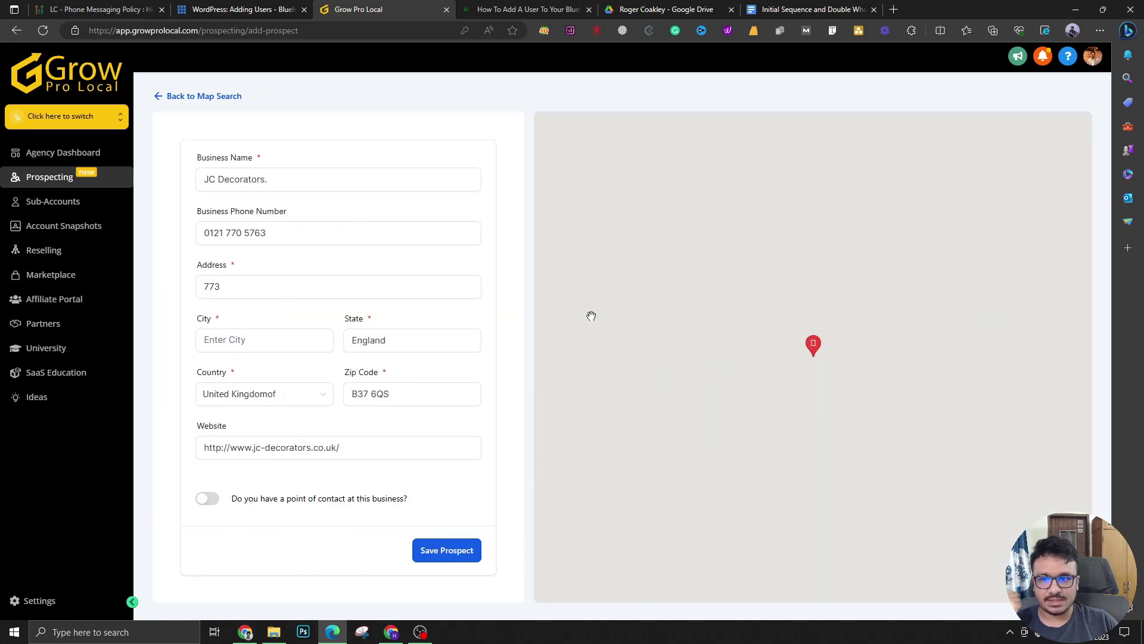
pyautogui.click(246, 341)
pyautogui.click(447, 550)
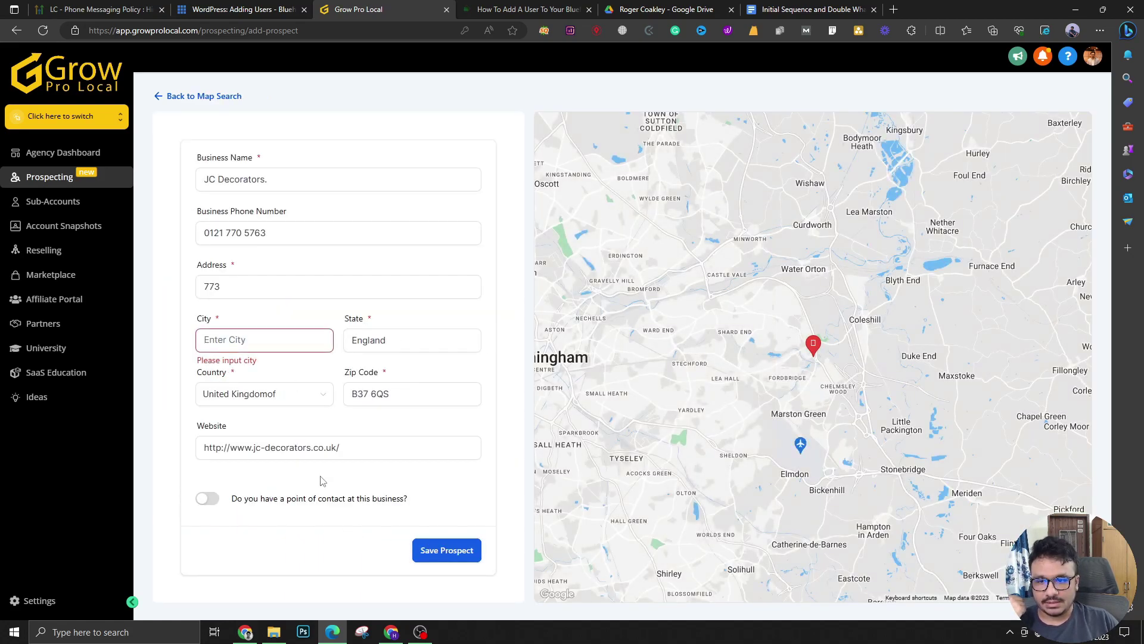
pyautogui.click(208, 346)
pyautogui.write('Bir')
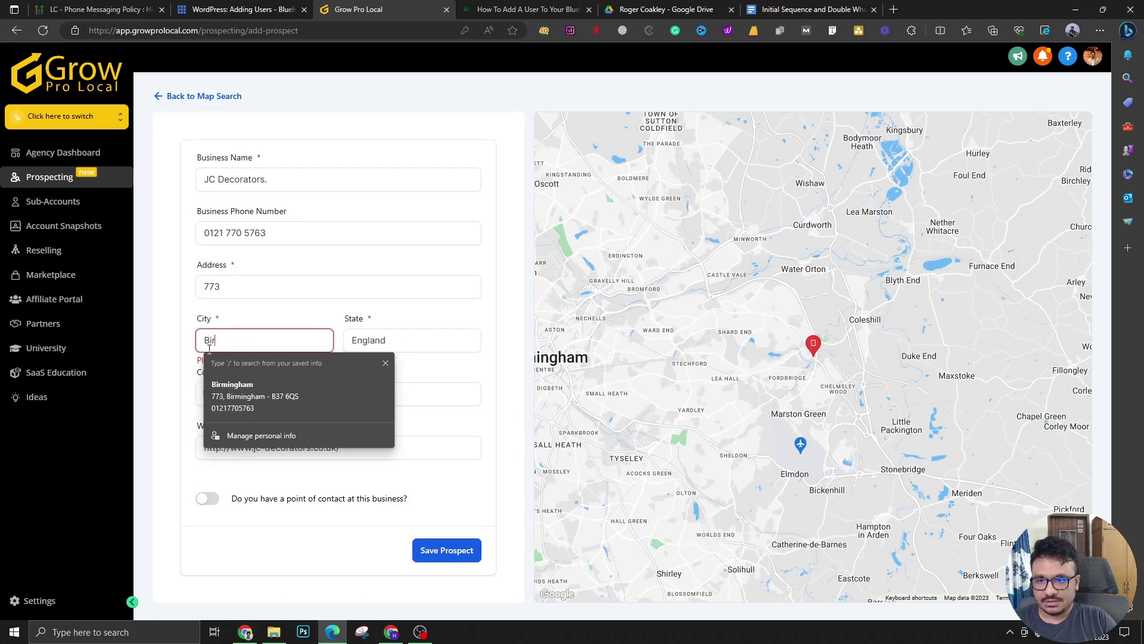
pyautogui.click(243, 384)
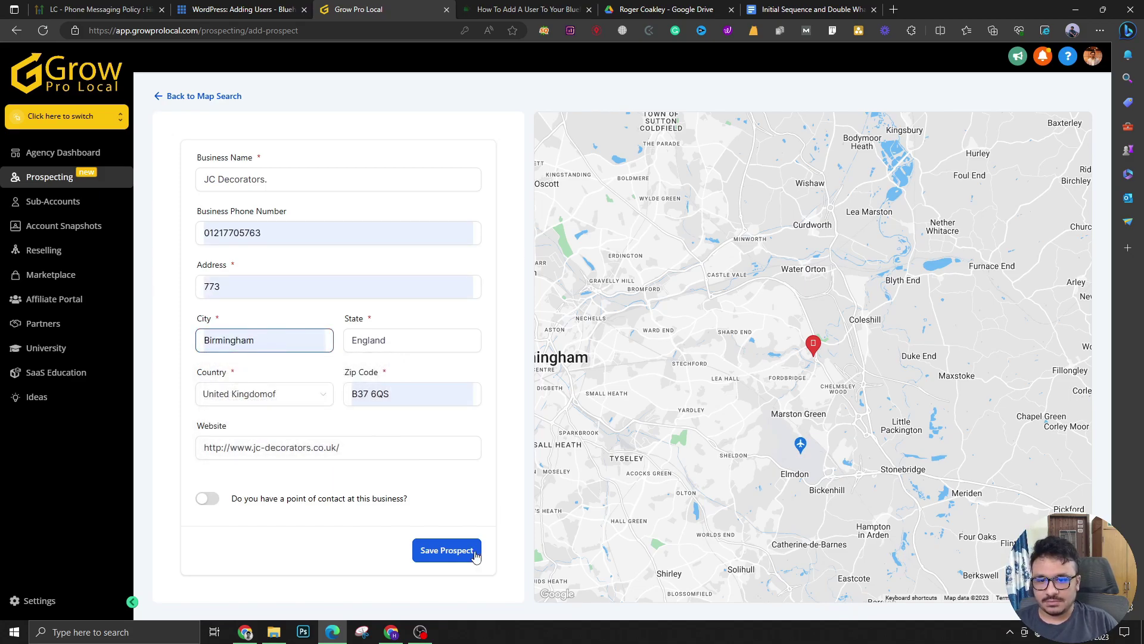
pyautogui.click(455, 550)
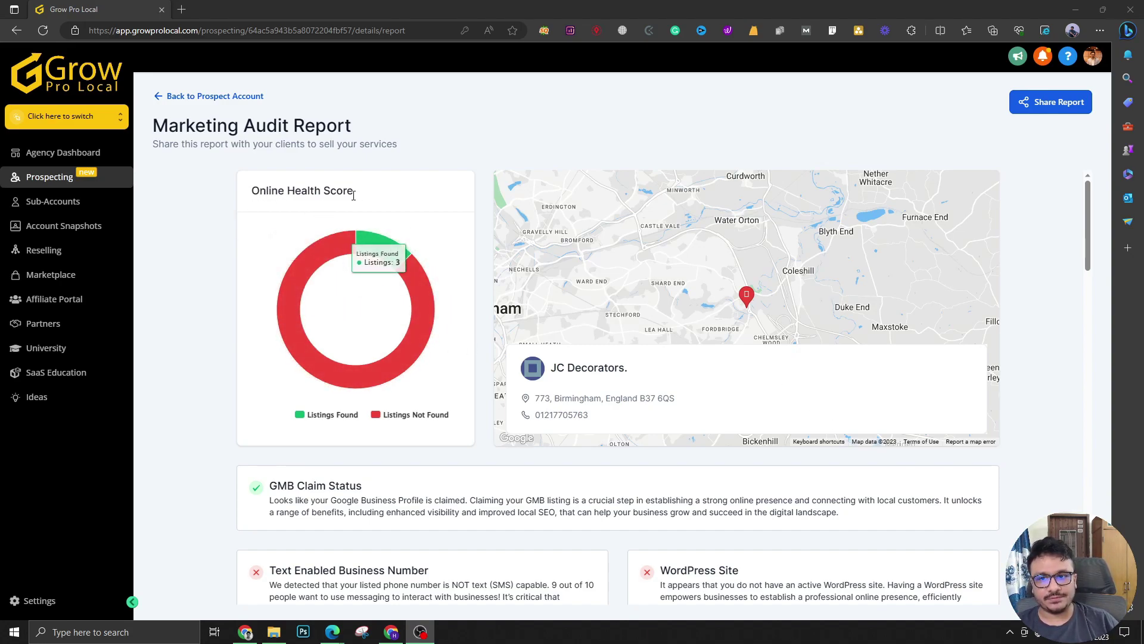
pyautogui.moveTo(435, 272)
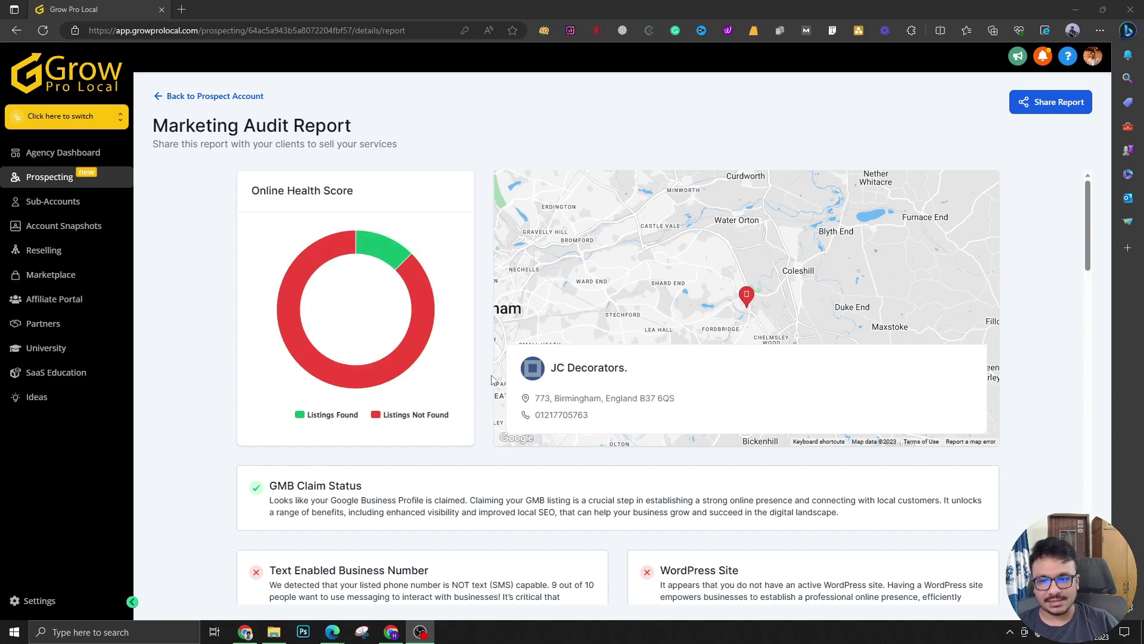
pyautogui.scroll(-1, 491, 379)
pyautogui.scroll(1, 486, 380)
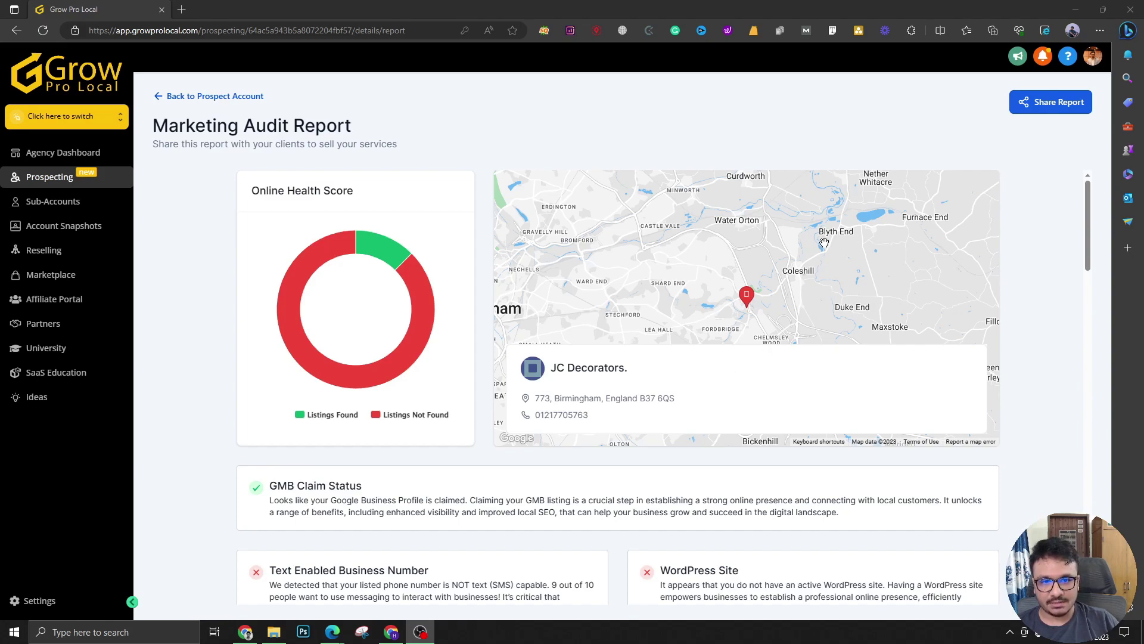
pyautogui.scroll(-2, 343, 429)
pyautogui.scroll(2, 343, 435)
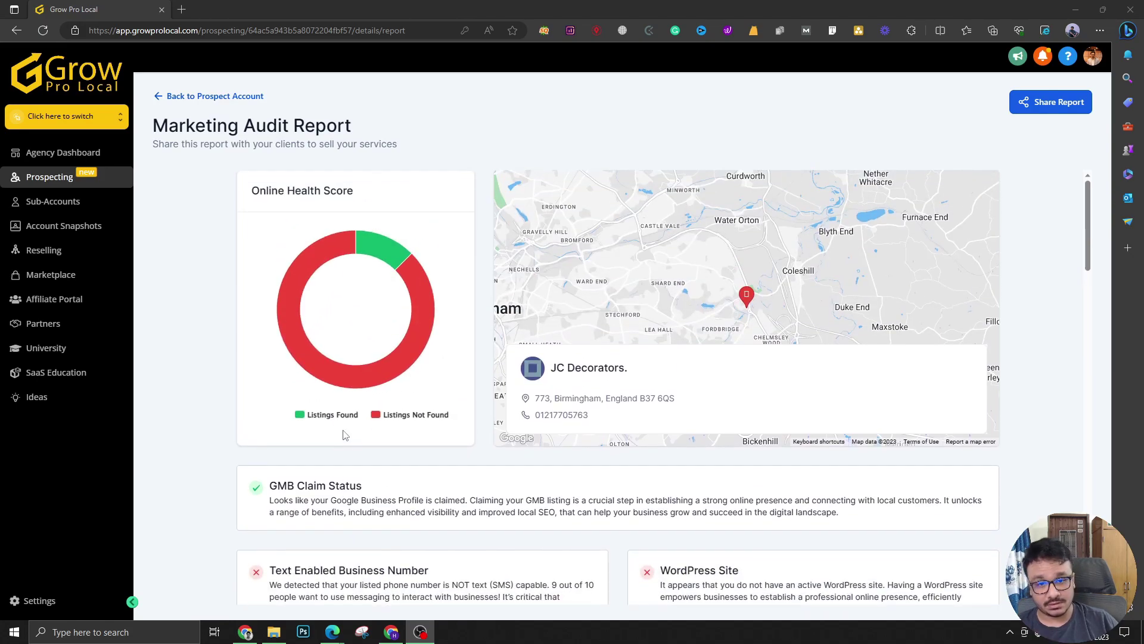
pyautogui.scroll(-1, 347, 431)
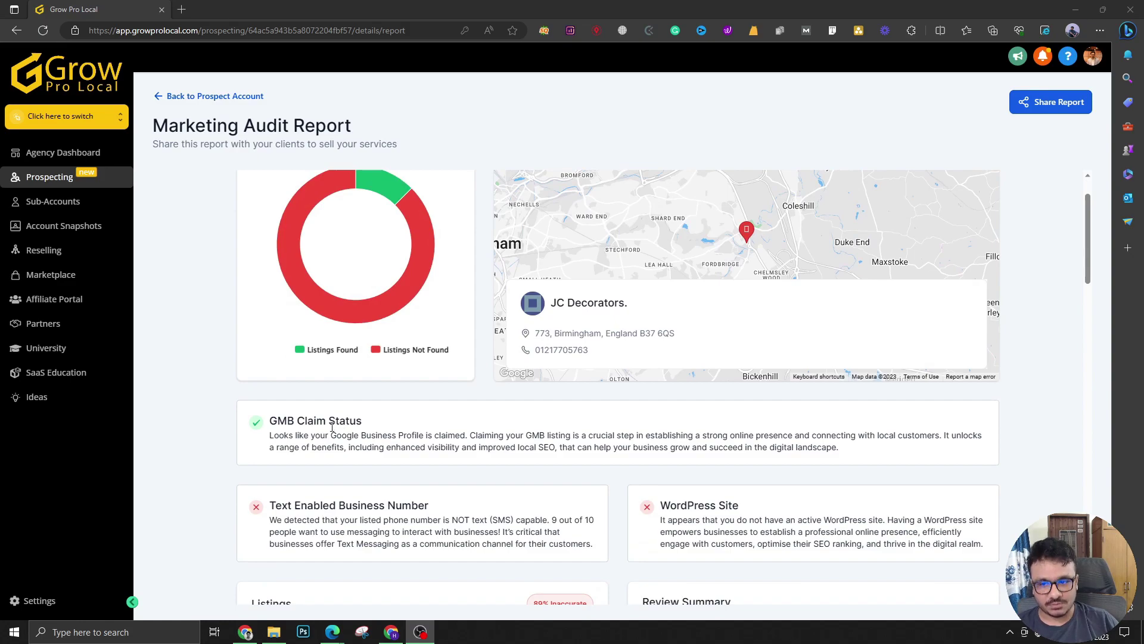
pyautogui.moveTo(281, 422); pyautogui.dragTo(367, 424)
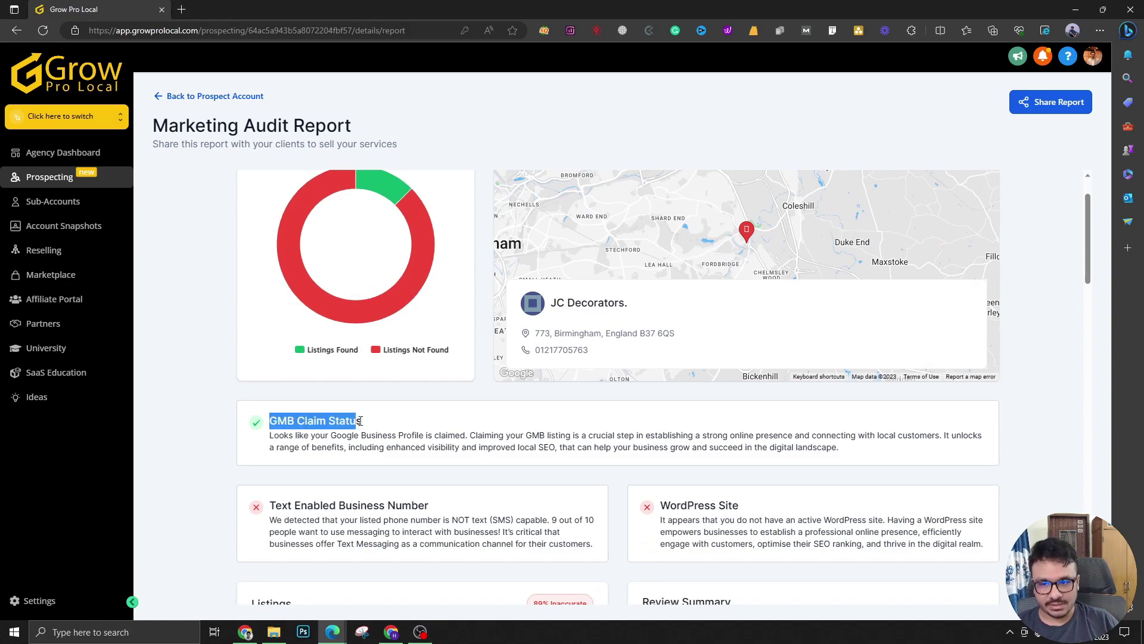
pyautogui.click(280, 424)
pyautogui.scroll(-2, 280, 424)
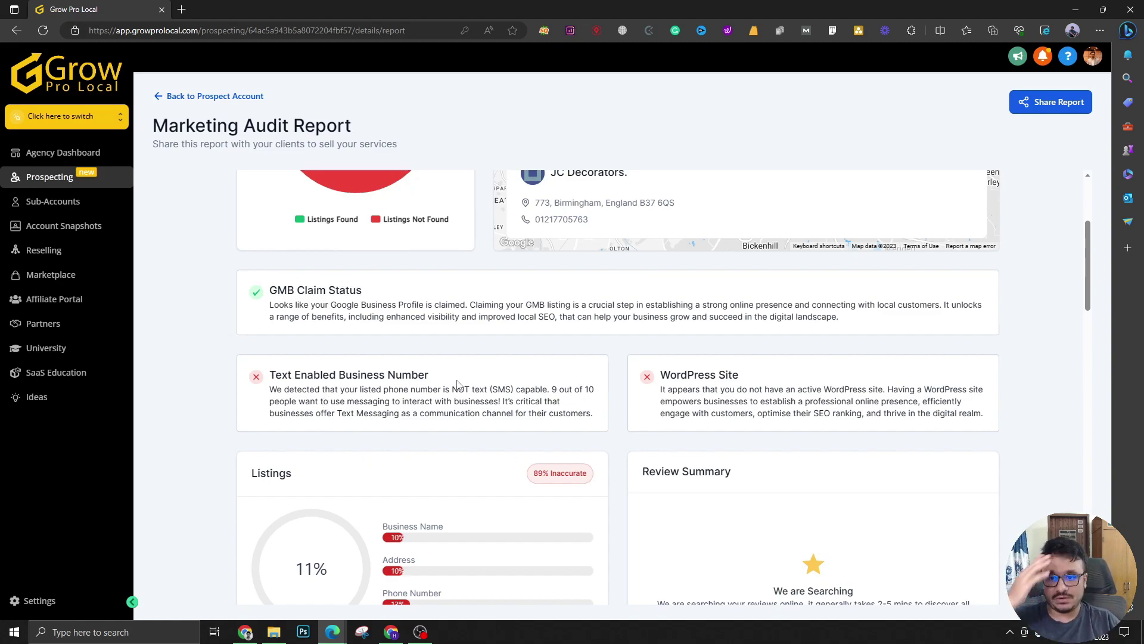
pyautogui.scroll(-1, 467, 375)
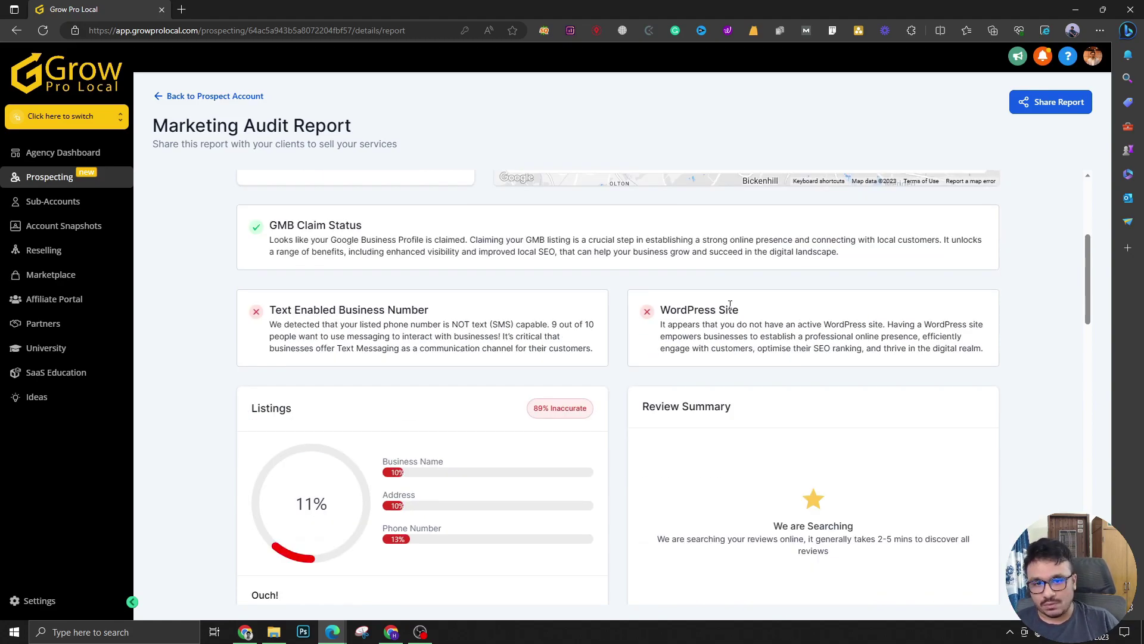
pyautogui.scroll(-1, 730, 305)
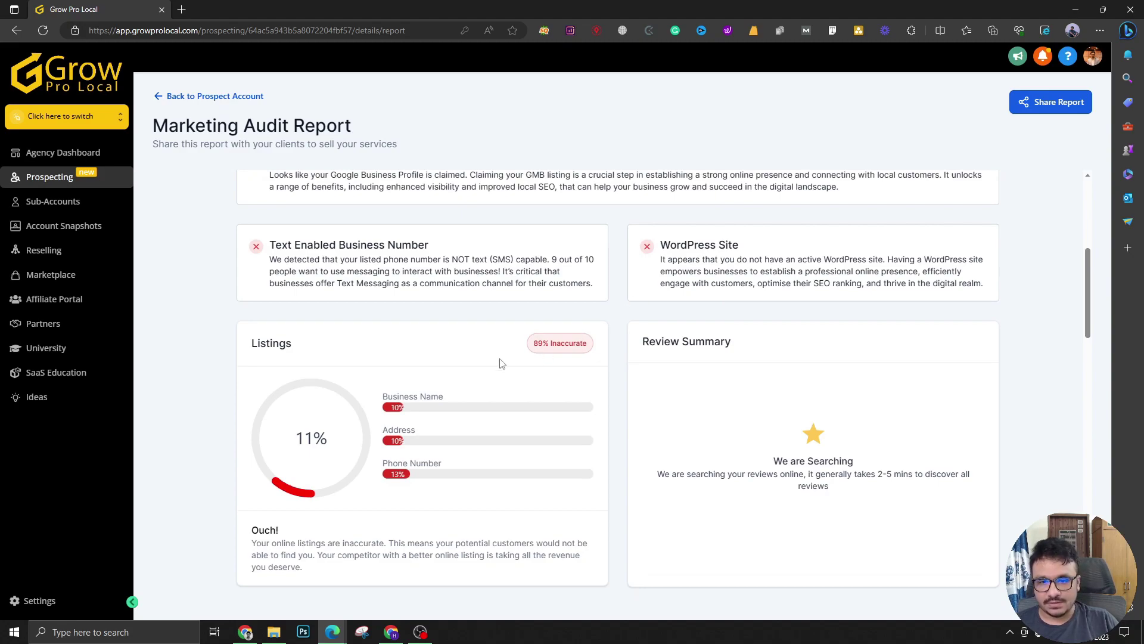
pyautogui.scroll(-2, 296, 388)
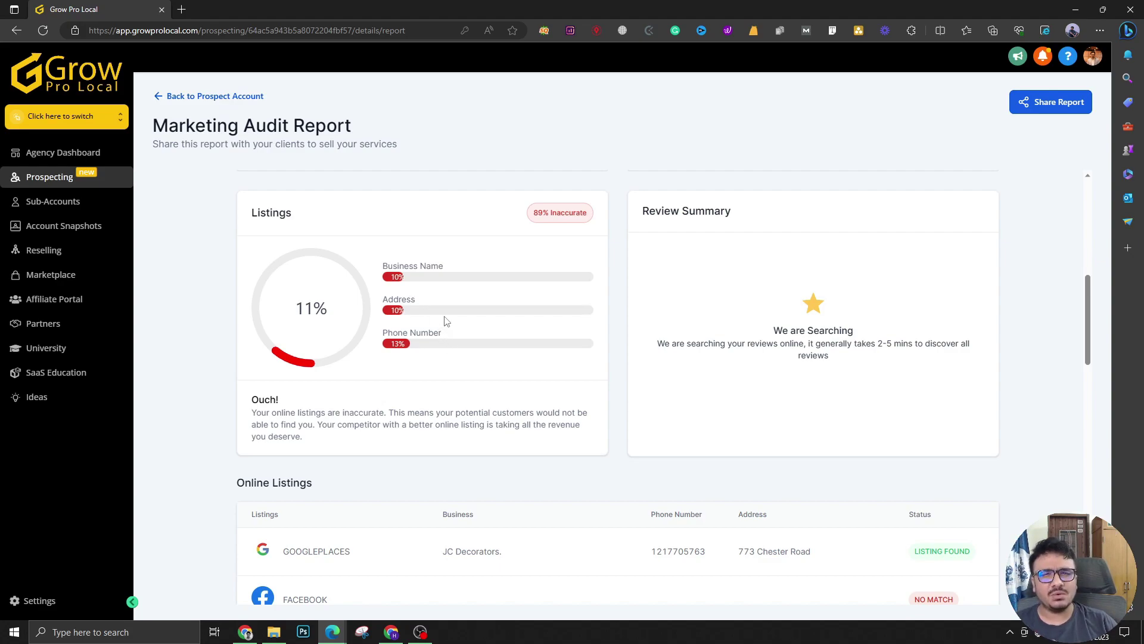
pyautogui.scroll(-4, 450, 310)
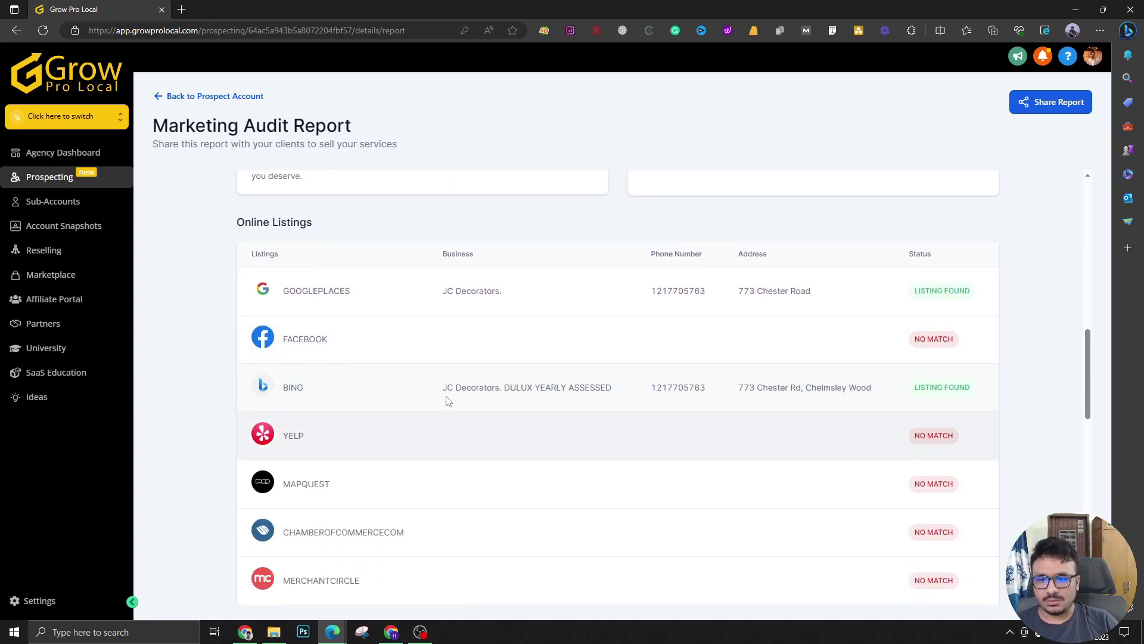
pyautogui.scroll(-1, 310, 405)
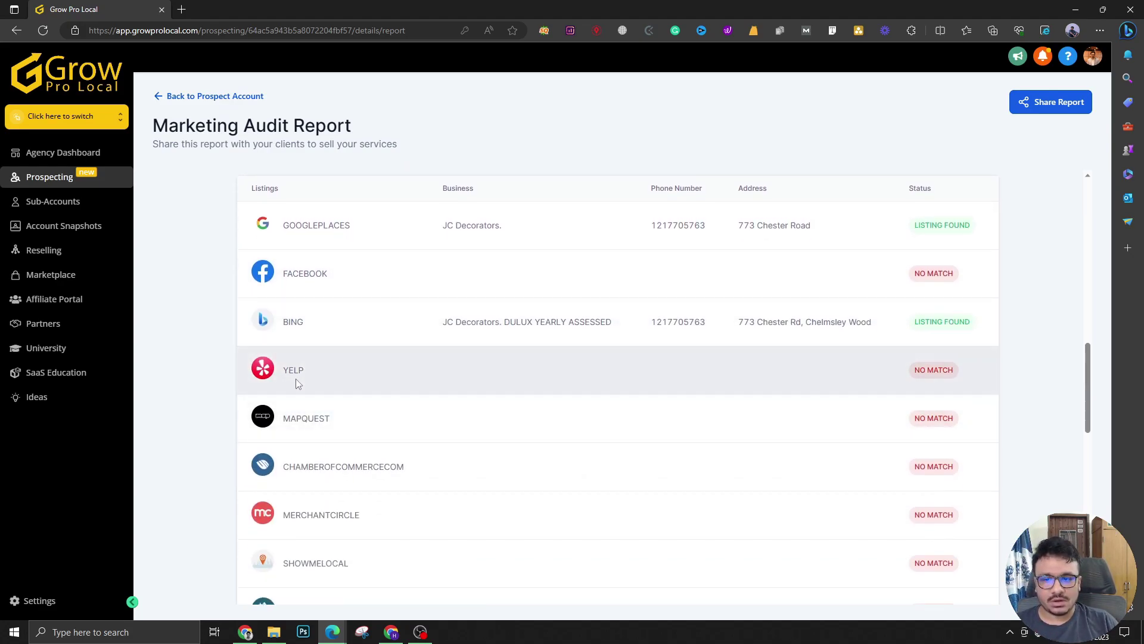
pyautogui.scroll(-1, 297, 385)
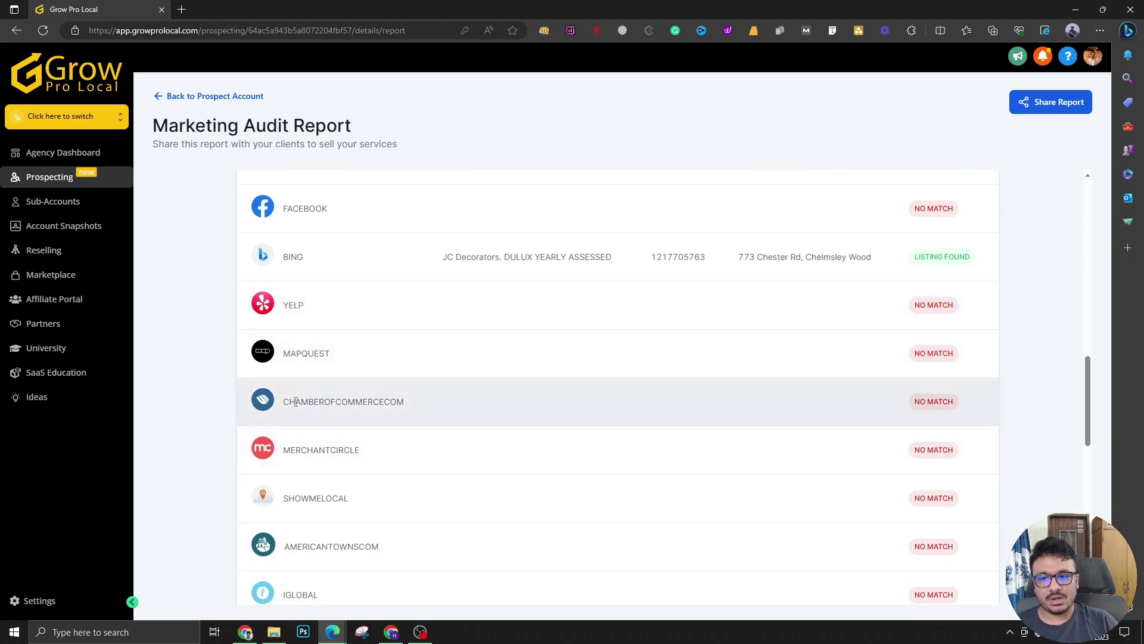
pyautogui.scroll(-1, 309, 424)
pyautogui.scroll(-1, 306, 404)
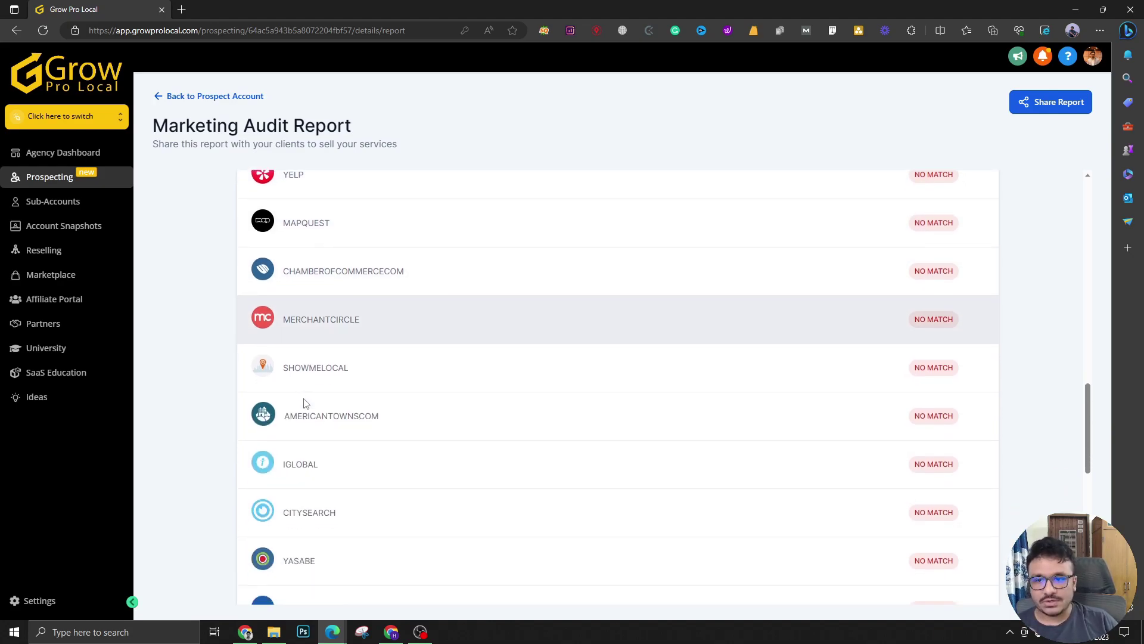
pyautogui.scroll(-6, 313, 384)
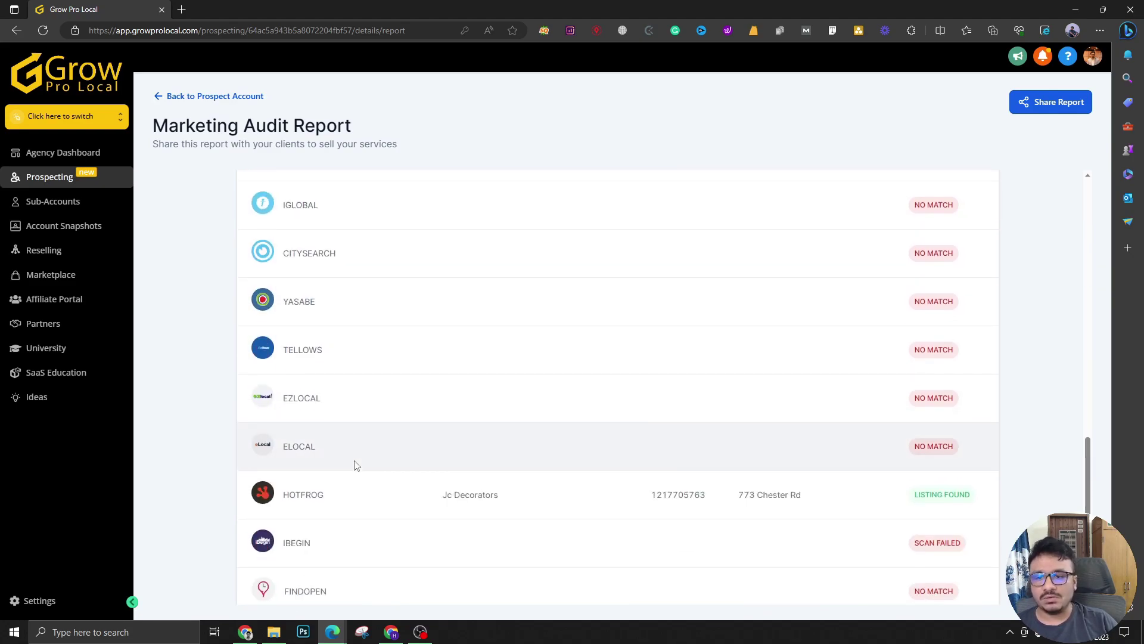
pyautogui.scroll(-2, 354, 464)
pyautogui.scroll(8, 352, 465)
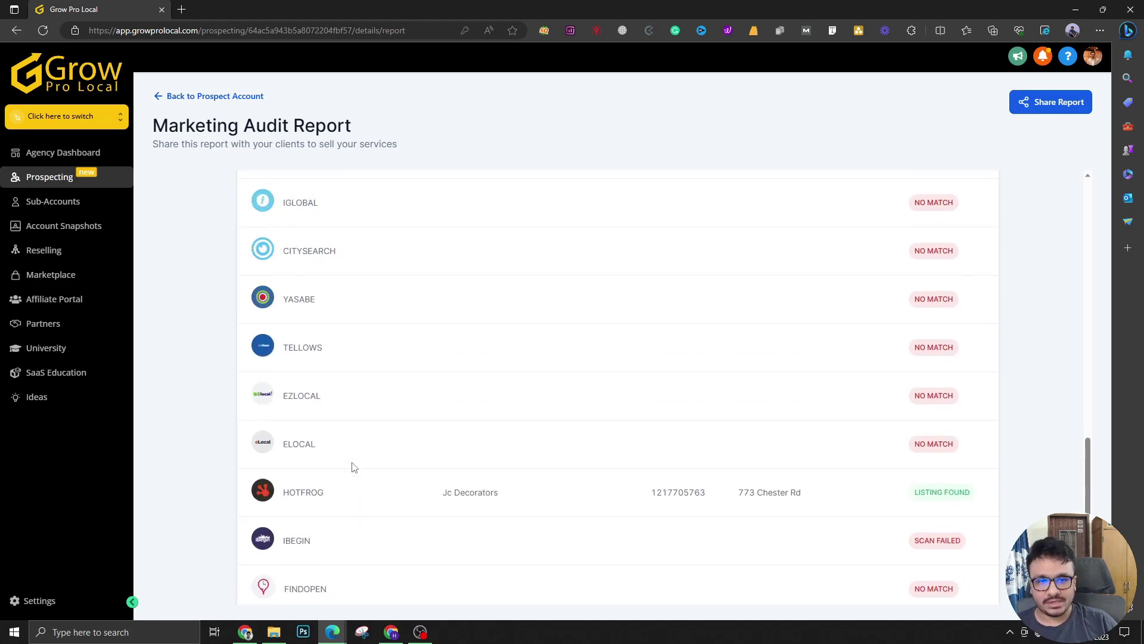
pyautogui.scroll(3, 352, 466)
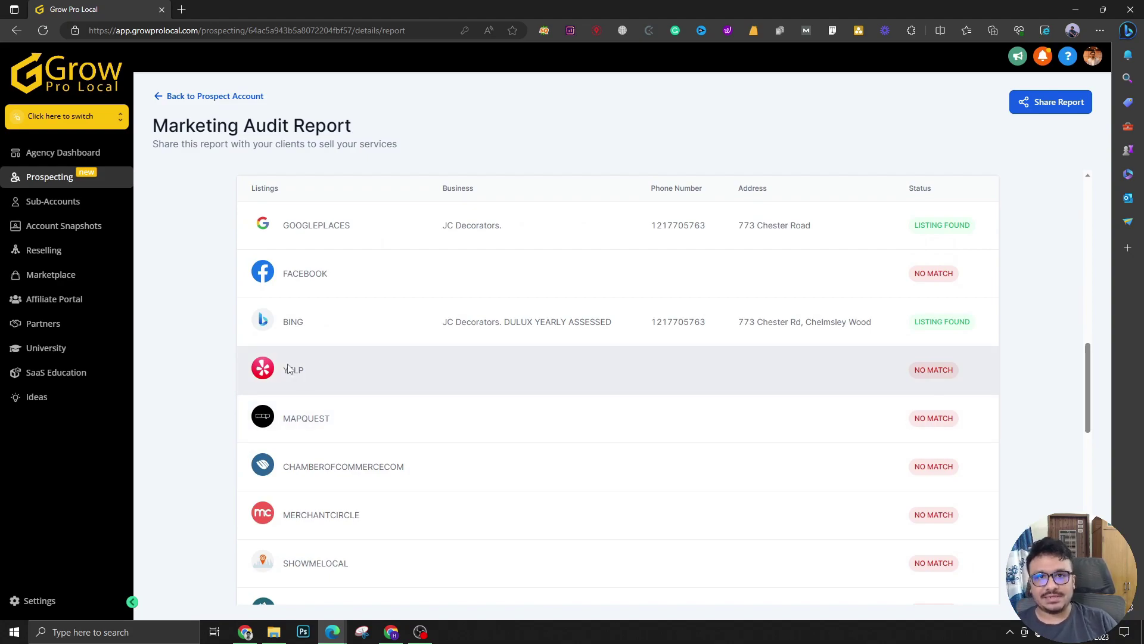
pyautogui.scroll(-3, 292, 375)
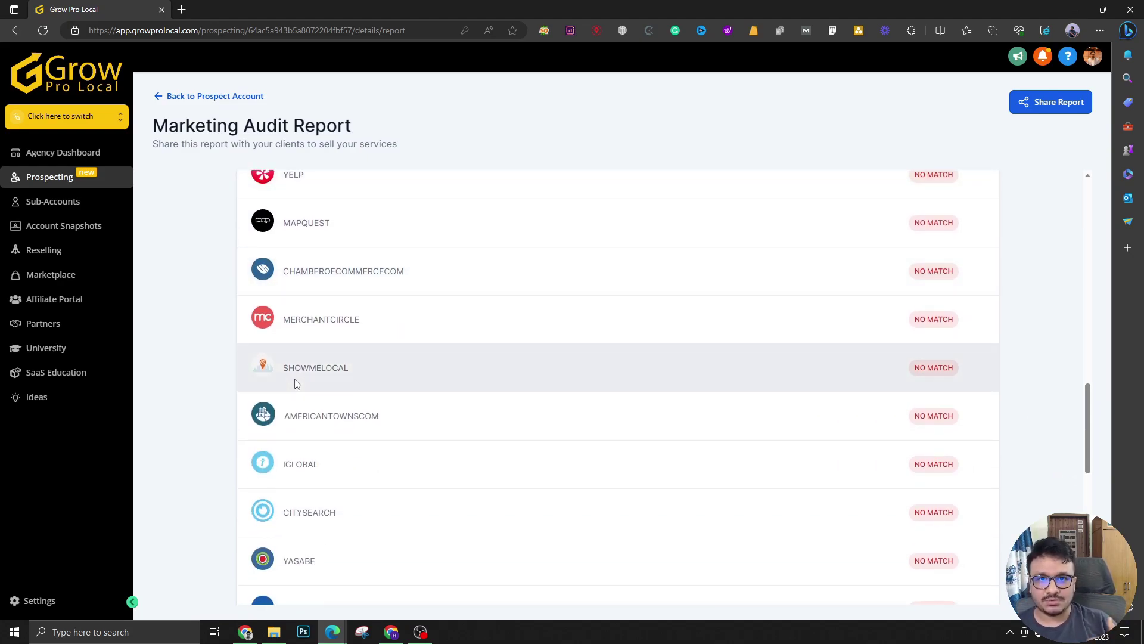
pyautogui.scroll(-2, 417, 334)
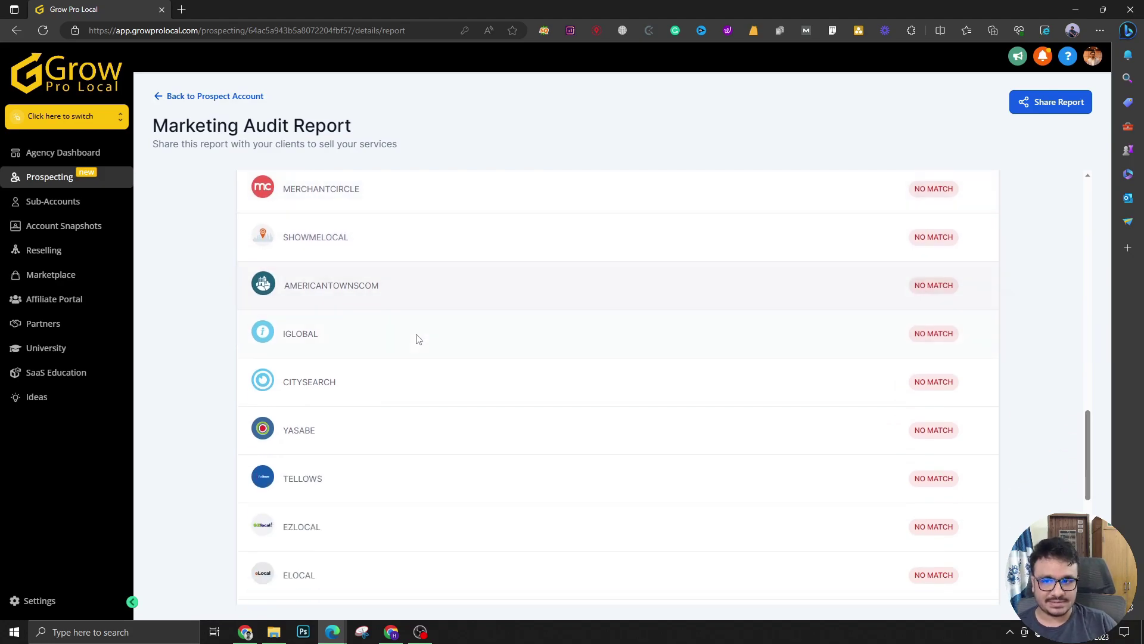
pyautogui.scroll(-5, 420, 351)
pyautogui.scroll(6, 422, 357)
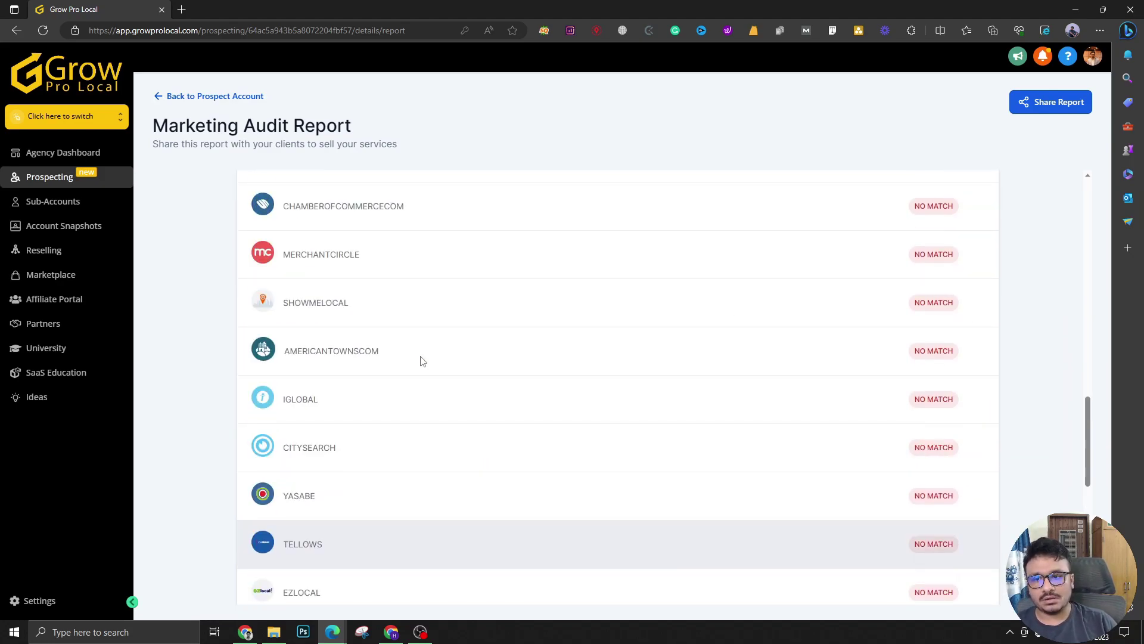
pyautogui.scroll(-4, 362, 380)
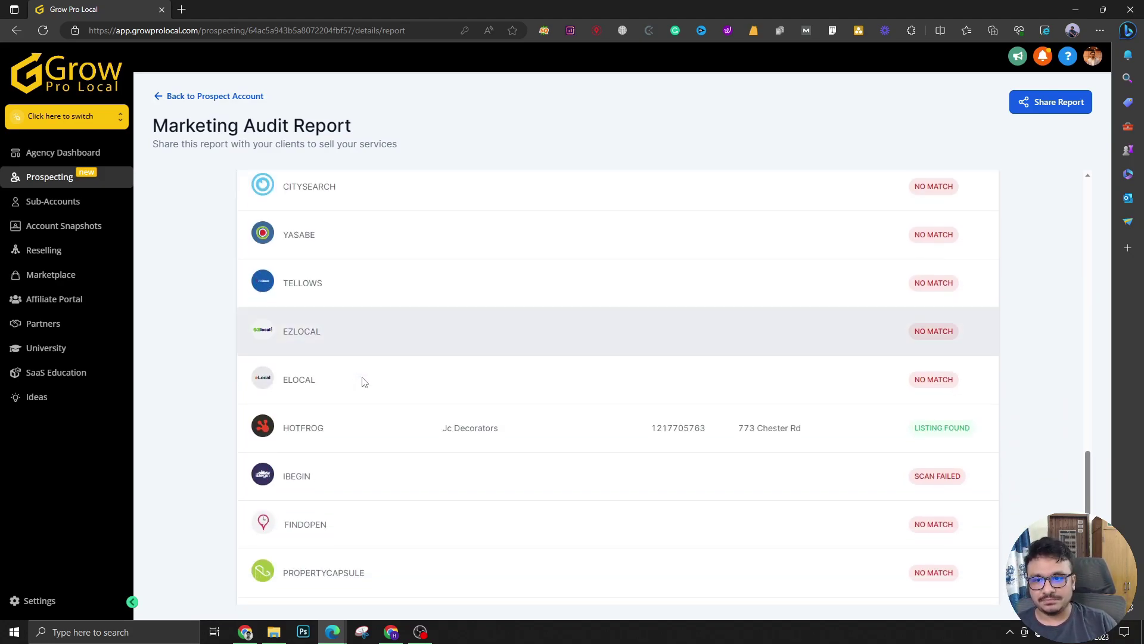
pyautogui.scroll(-4, 364, 381)
pyautogui.scroll(11, 362, 381)
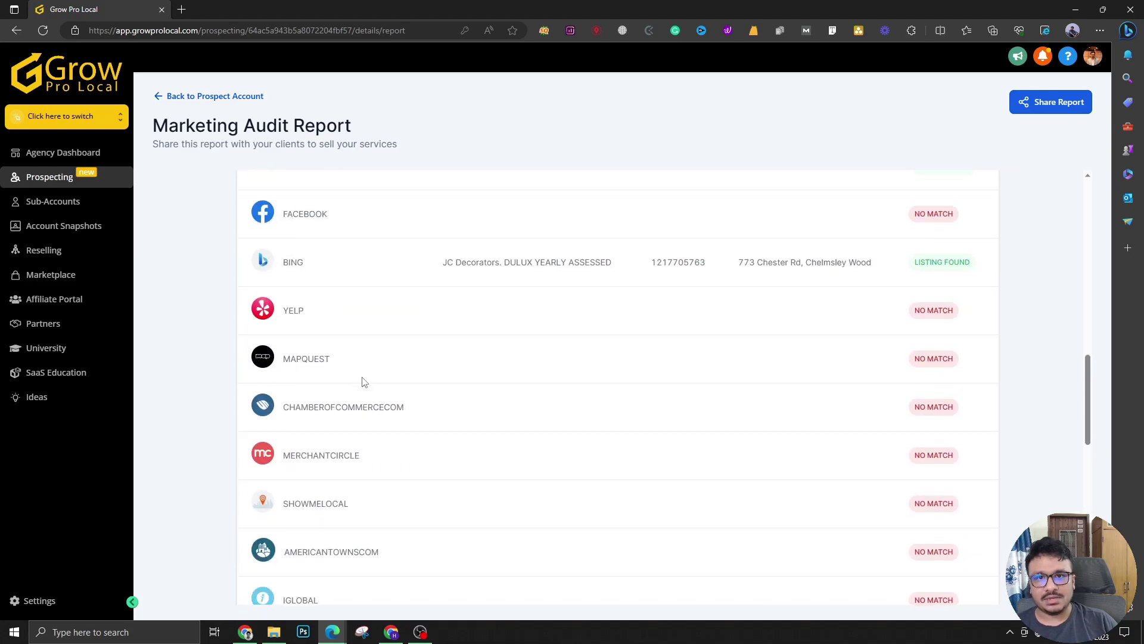
pyautogui.scroll(-2, 362, 394)
pyautogui.scroll(11, 392, 294)
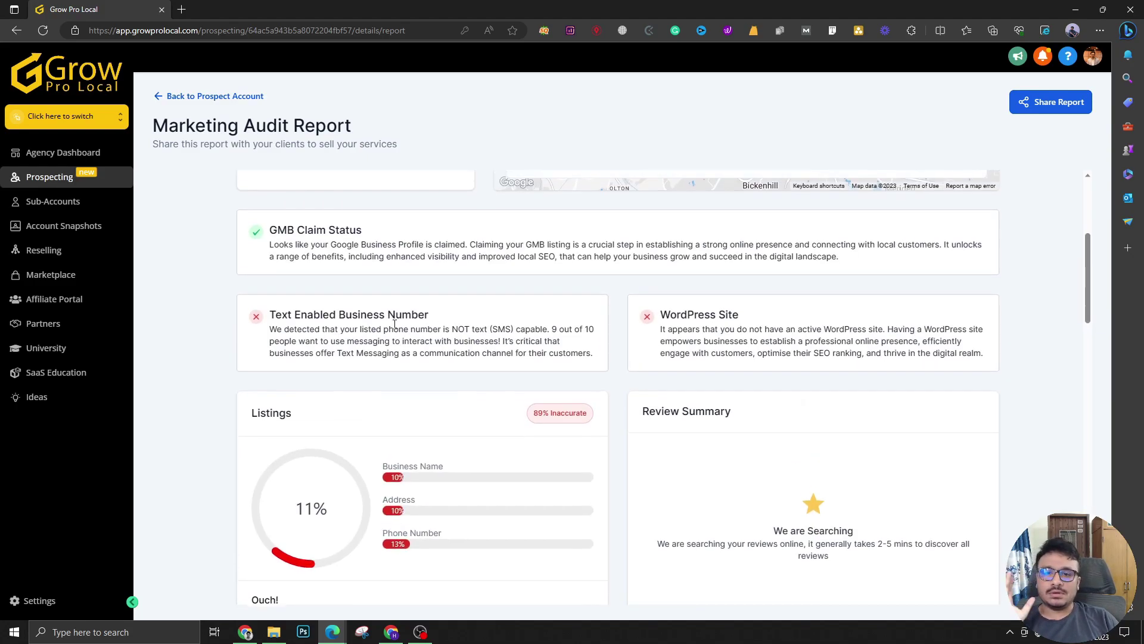
pyautogui.scroll(-1, 384, 331)
pyautogui.scroll(-2, 383, 331)
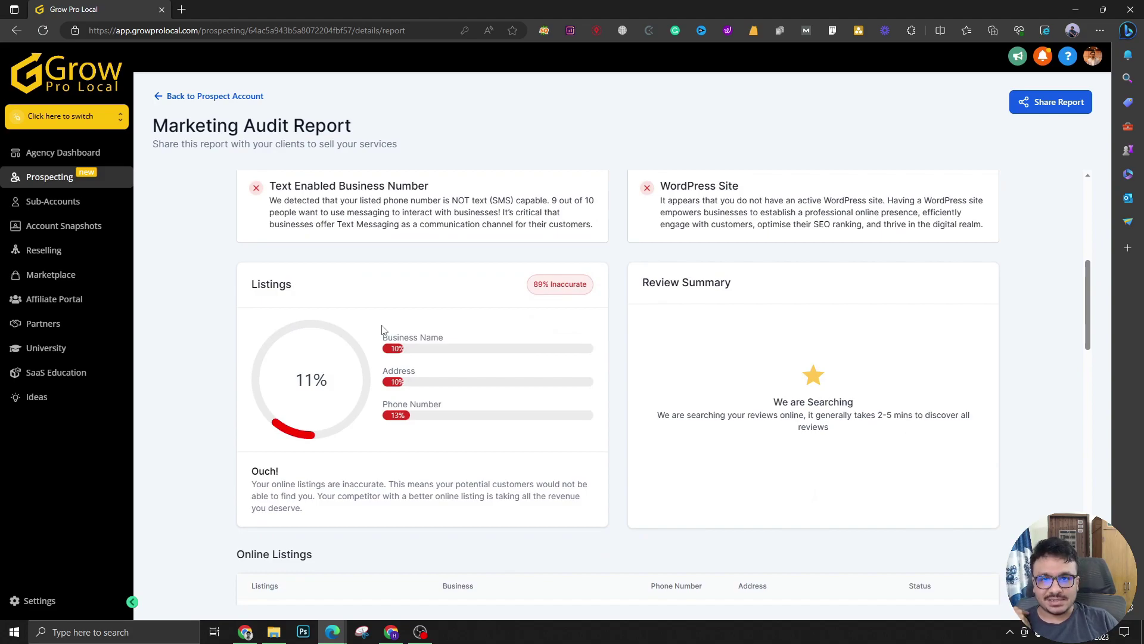
pyautogui.scroll(-4, 383, 338)
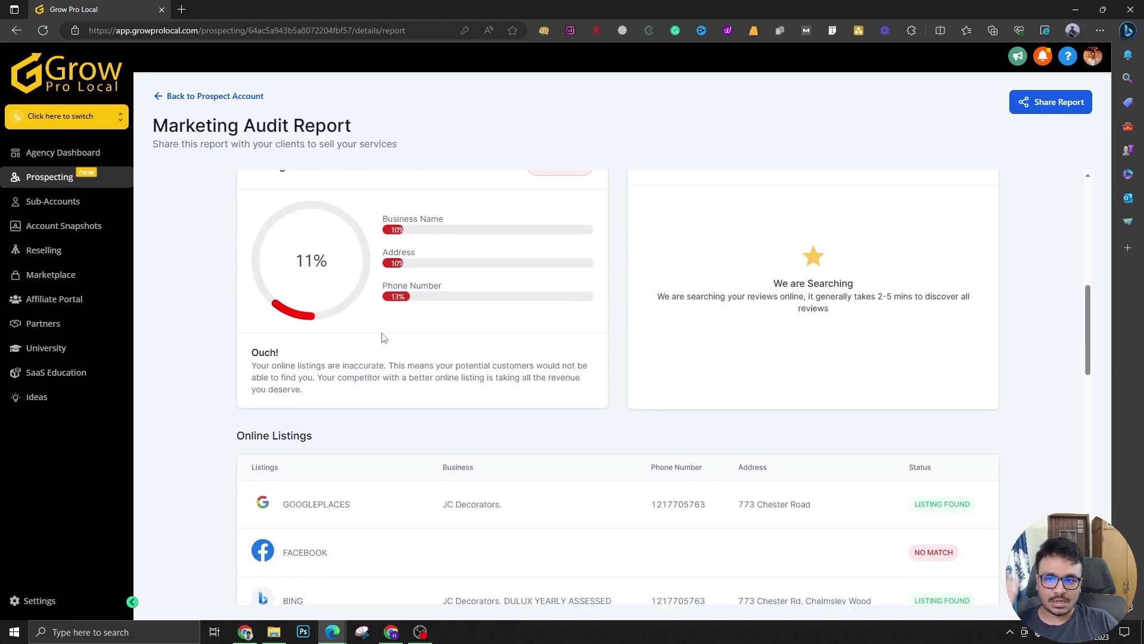
pyautogui.scroll(2, 384, 338)
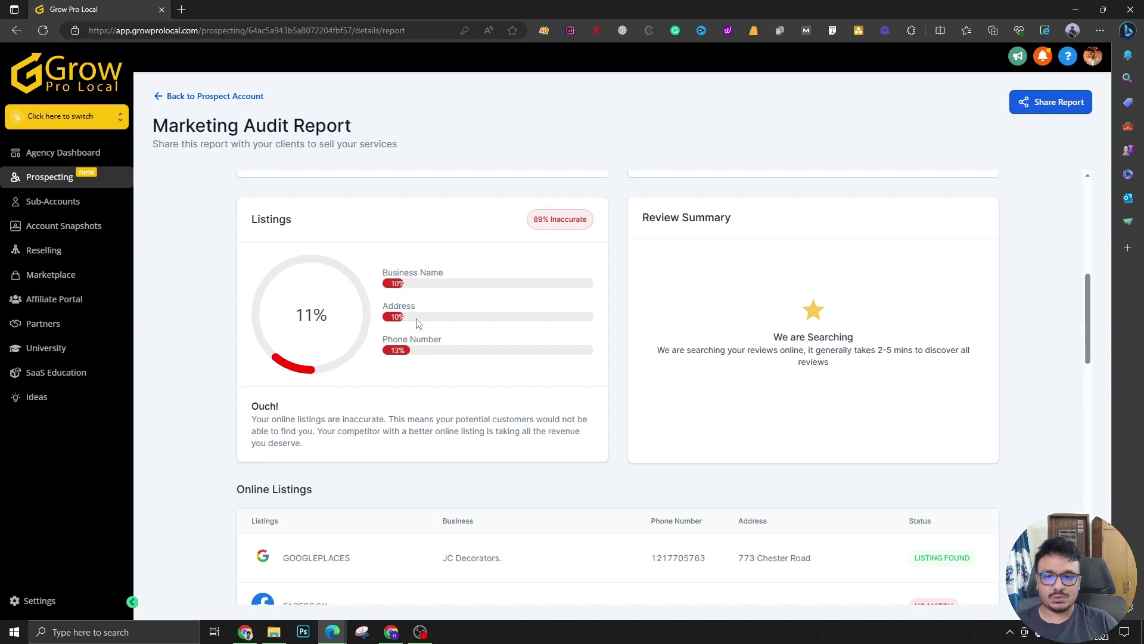
pyautogui.scroll(-5, 459, 212)
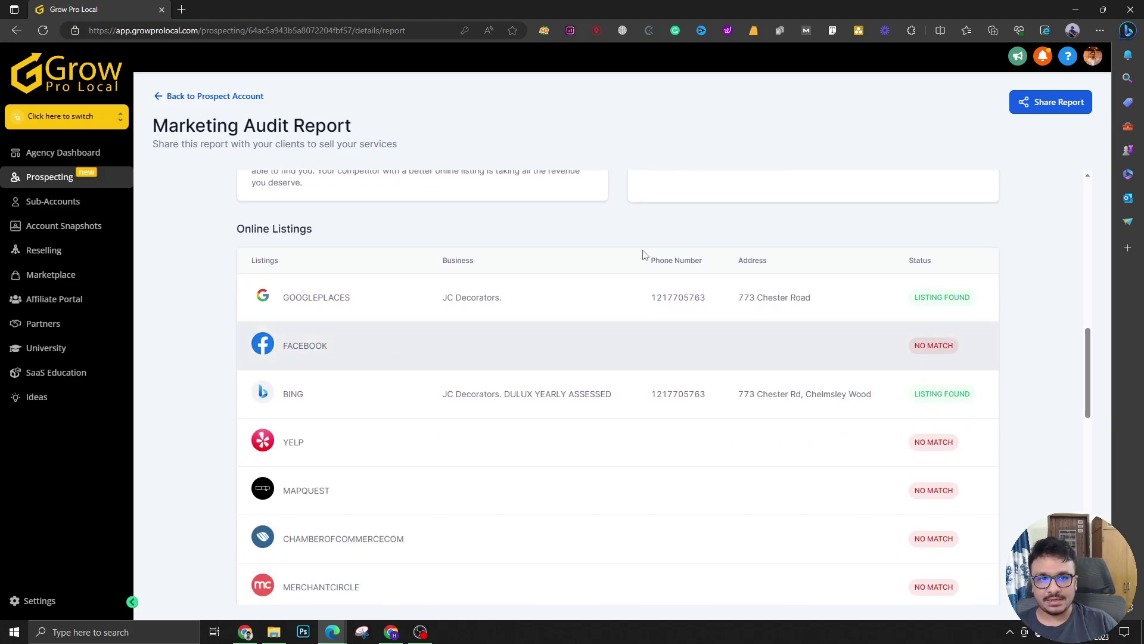
# Copy the report's share link and open the public report in a new tab.
pyautogui.click(1056, 107)
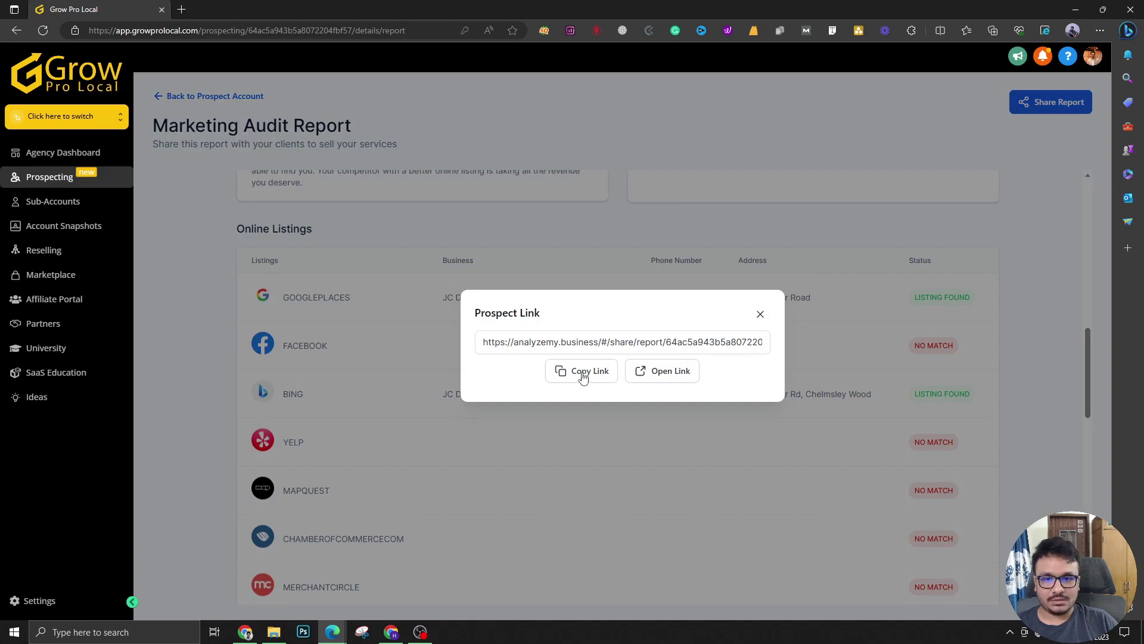
pyautogui.click(581, 371)
pyautogui.click(182, 9)
pyautogui.hotkey('ctrl', 'v')
pyautogui.press('Return')
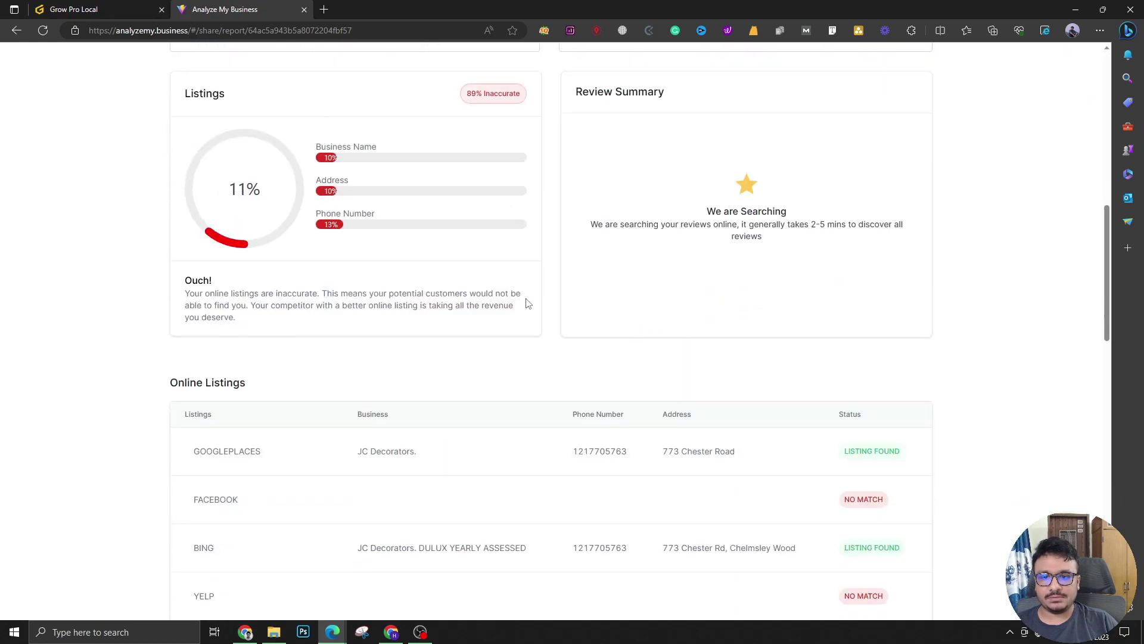
pyautogui.scroll(-5, 526, 303)
# Close the Prospect Link dialog and go back to the prospect account overview.
pyautogui.click(91, 9)
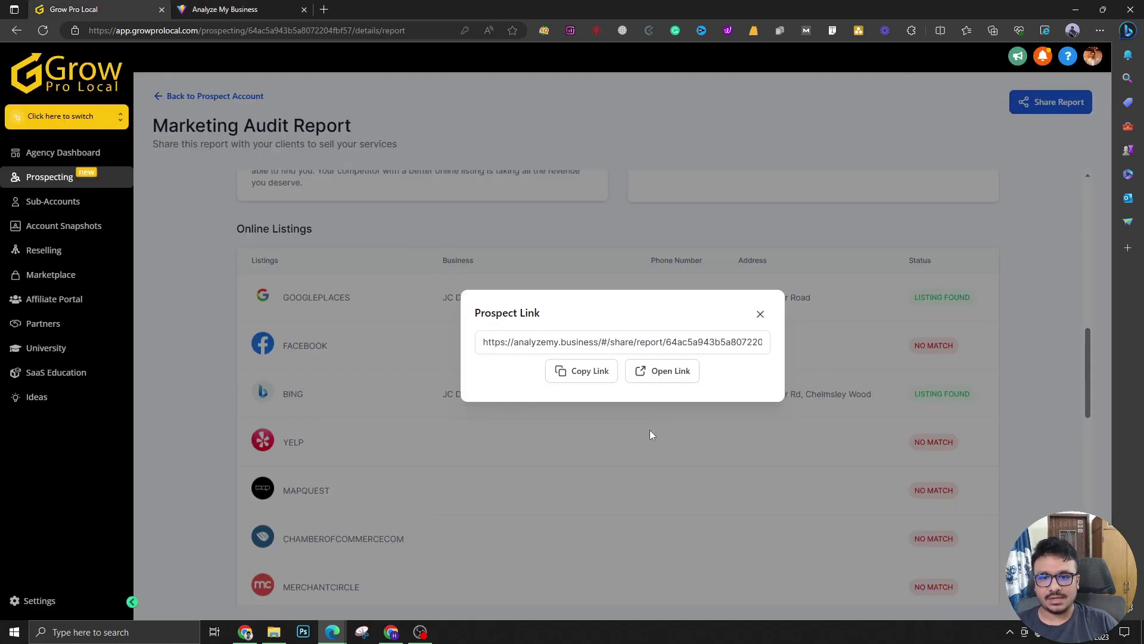
pyautogui.click(760, 313)
pyautogui.scroll(15, 517, 363)
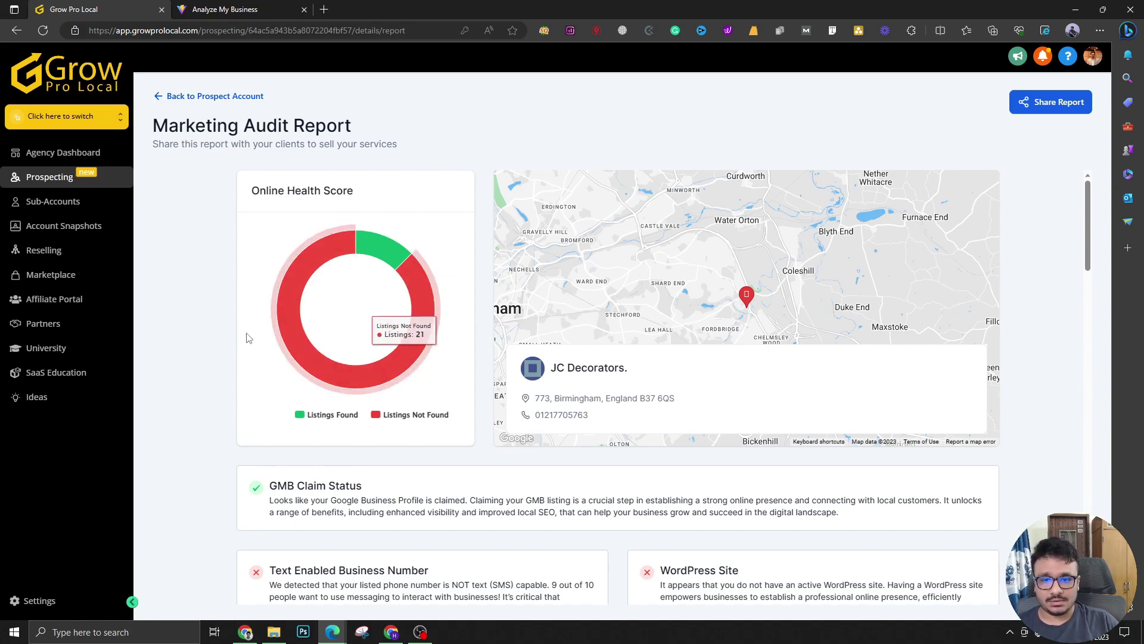
pyautogui.scroll(-5, 262, 445)
pyautogui.scroll(5, 262, 446)
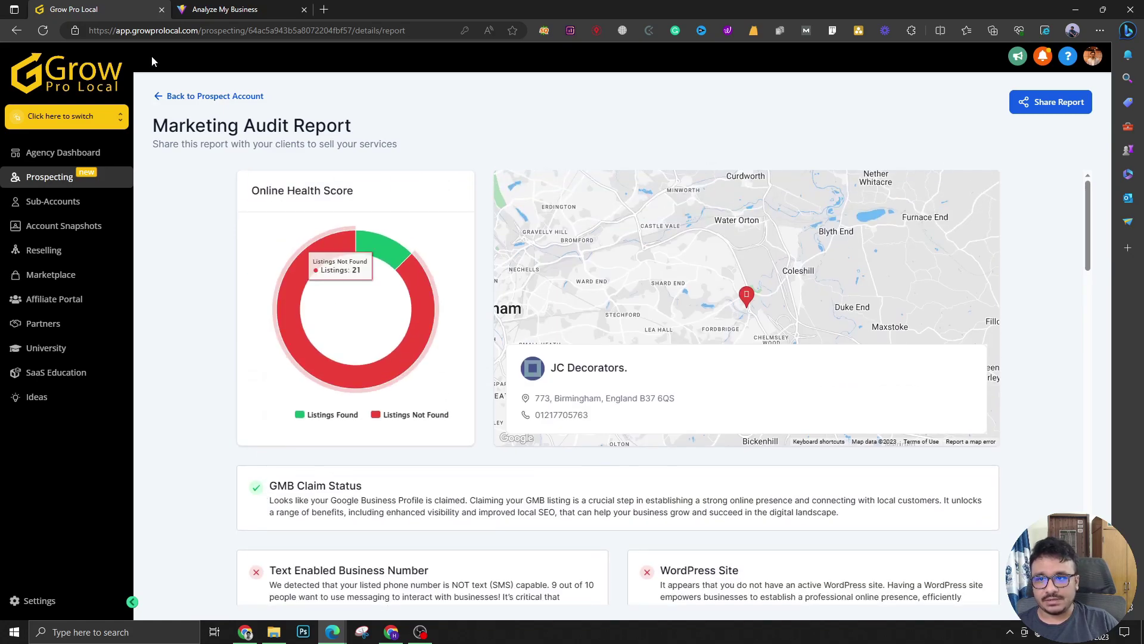
pyautogui.click(159, 96)
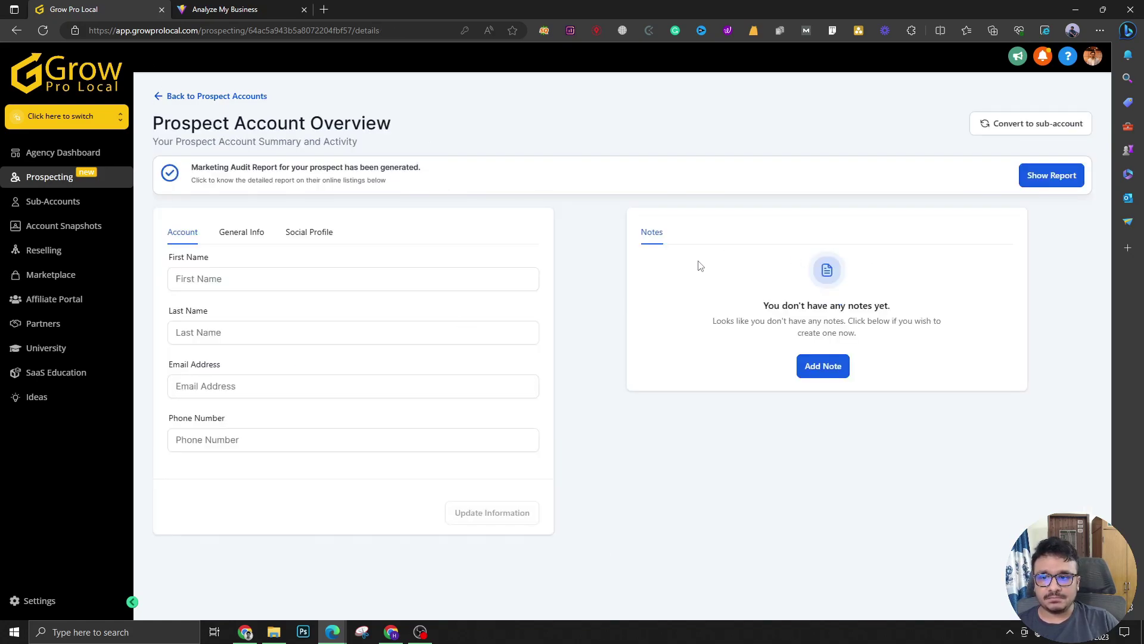